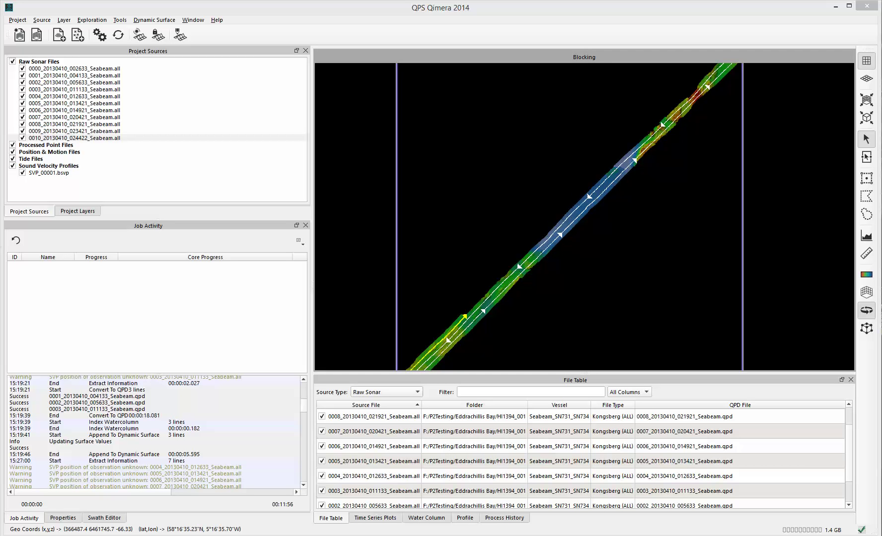
Load soundings into the Swath Editor using swath selection at the southwest end of the selected survey line
middle_drag(516, 278, 592, 213)
scroll(647, 199, up, 5)
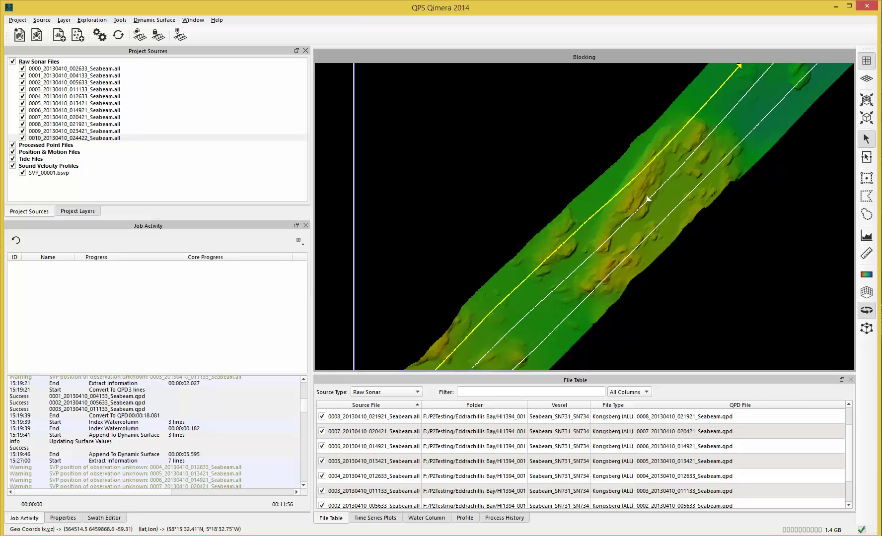
scroll(645, 197, down, 2)
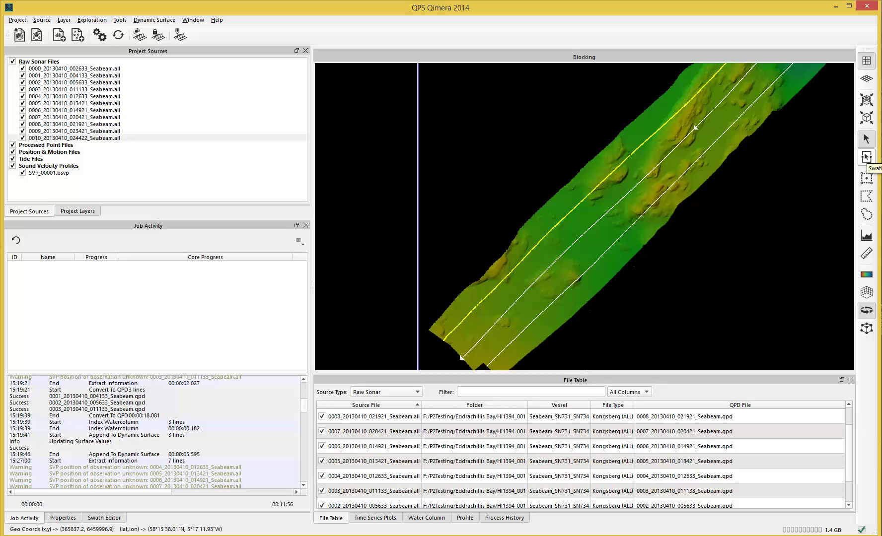
click(867, 156)
click(461, 356)
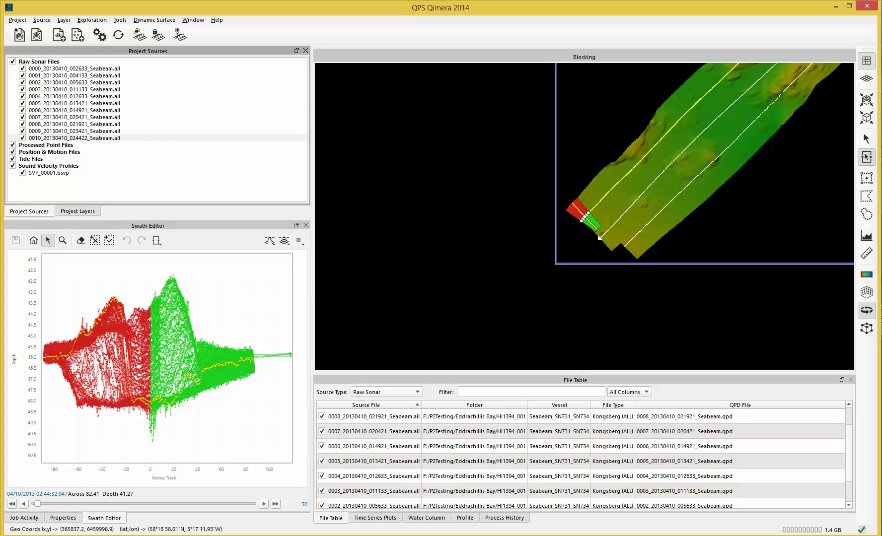
Switch to the Swath_editor workspace and pick individual pings in the Above and Side plots
click(193, 20)
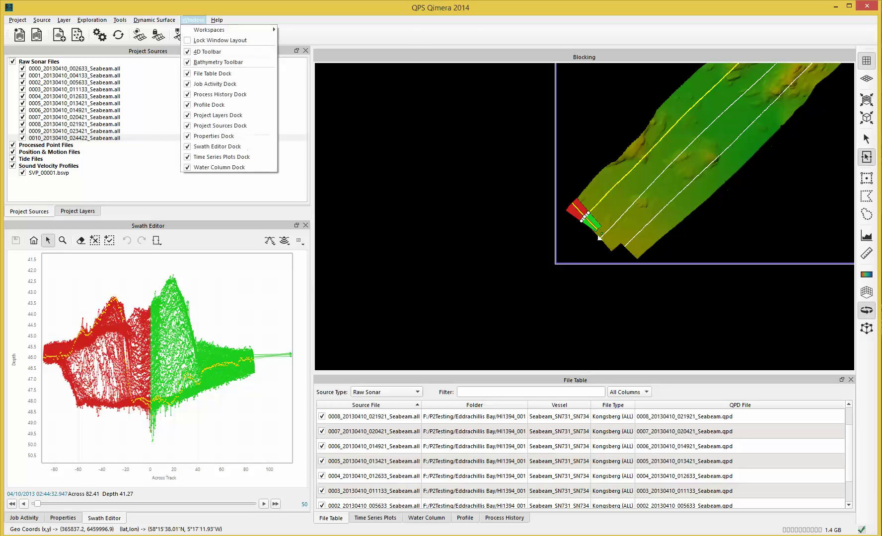
mouse_move(223, 30)
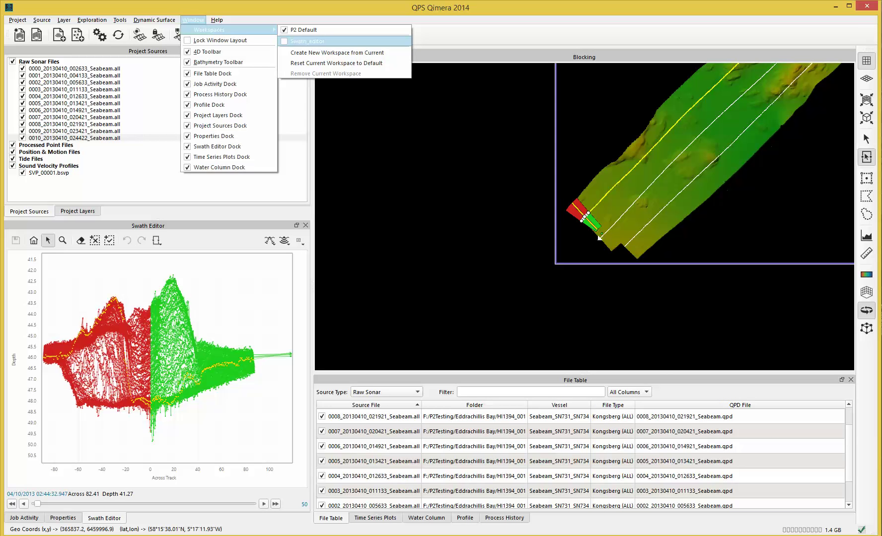
click(307, 41)
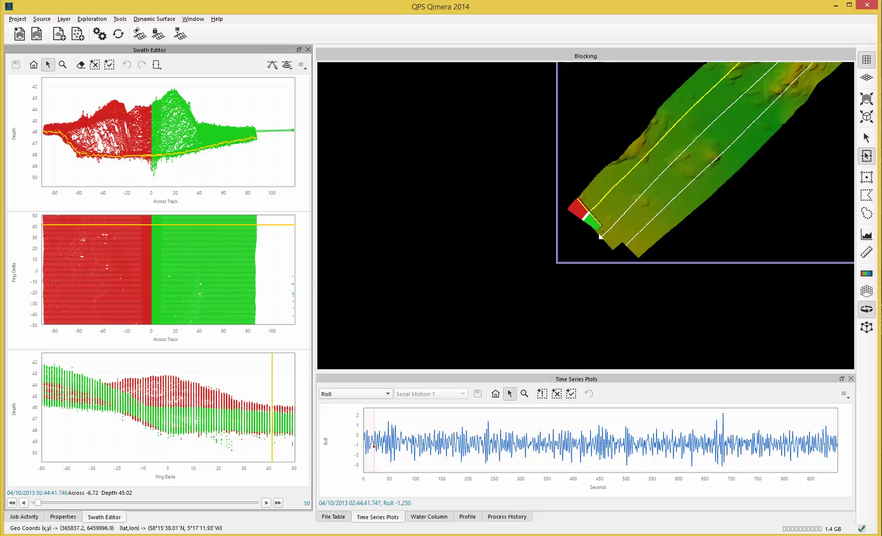
click(137, 259)
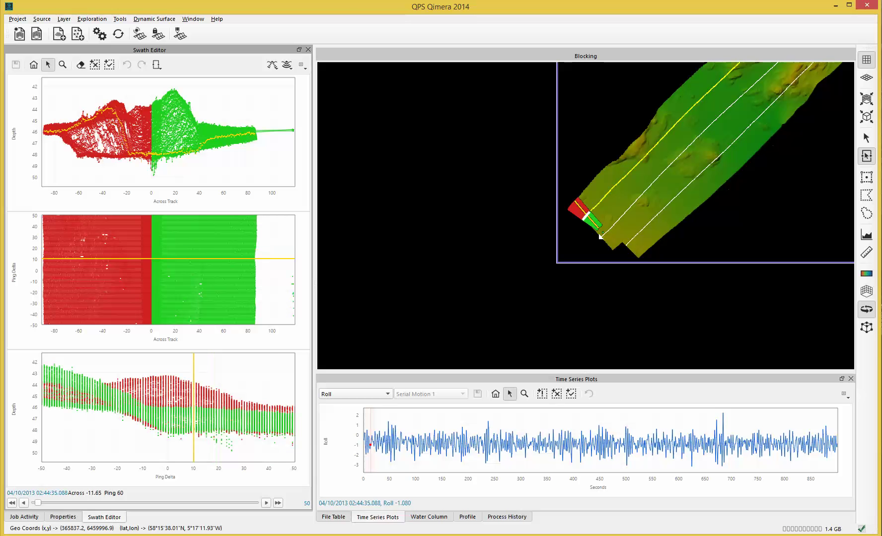
click(161, 376)
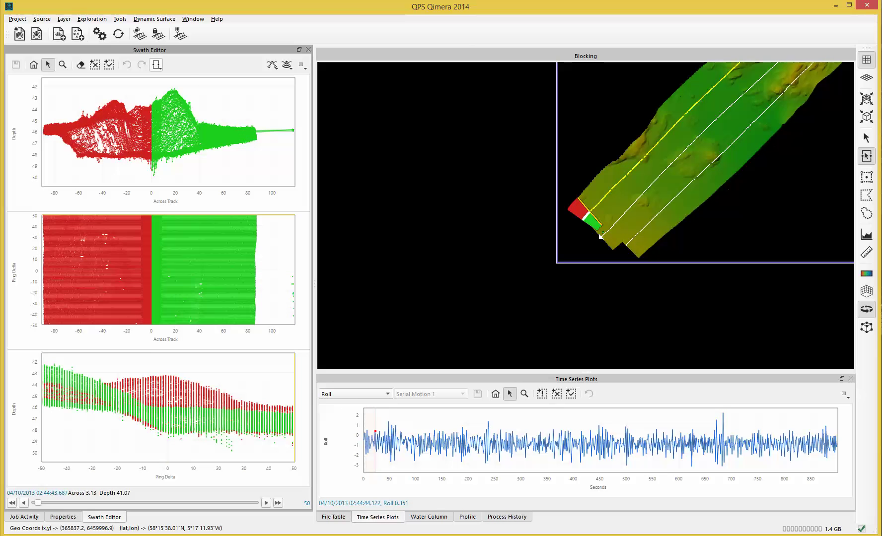
Set the Swath Editor's buffer width to 85 pings
click(157, 64)
mouse_move(161, 75)
mouse_down()
mouse_move(181, 75)
mouse_move(167, 75)
mouse_up()
mouse_move(169, 75)
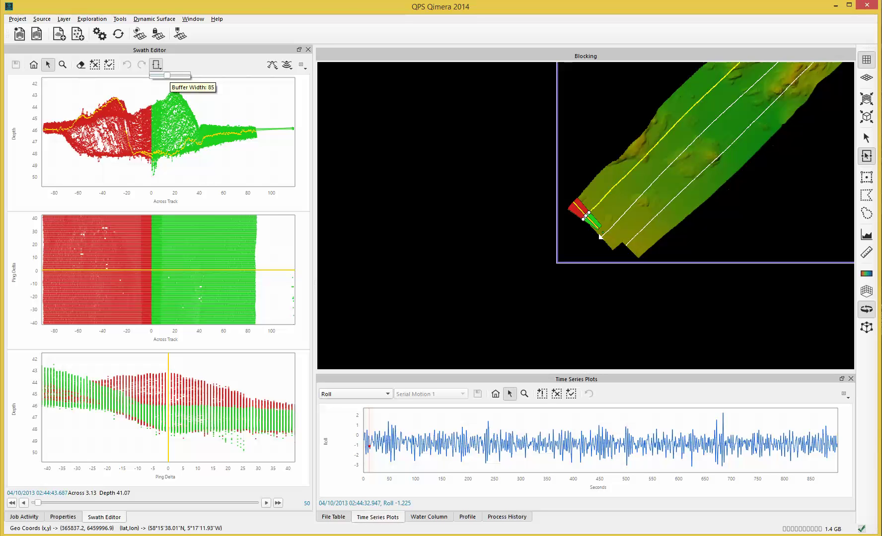
key(Escape)
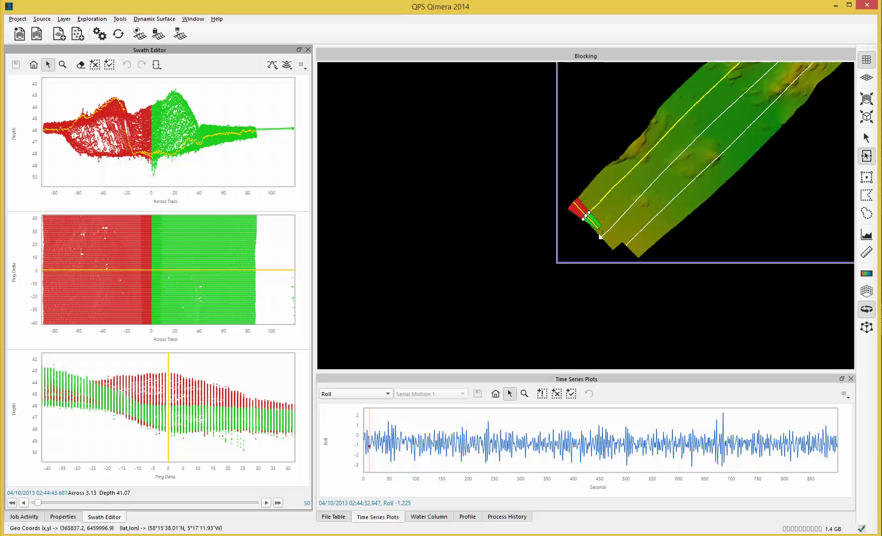
Turn Draw Lines off and on again for the swath plots, and review the other display options
click(301, 65)
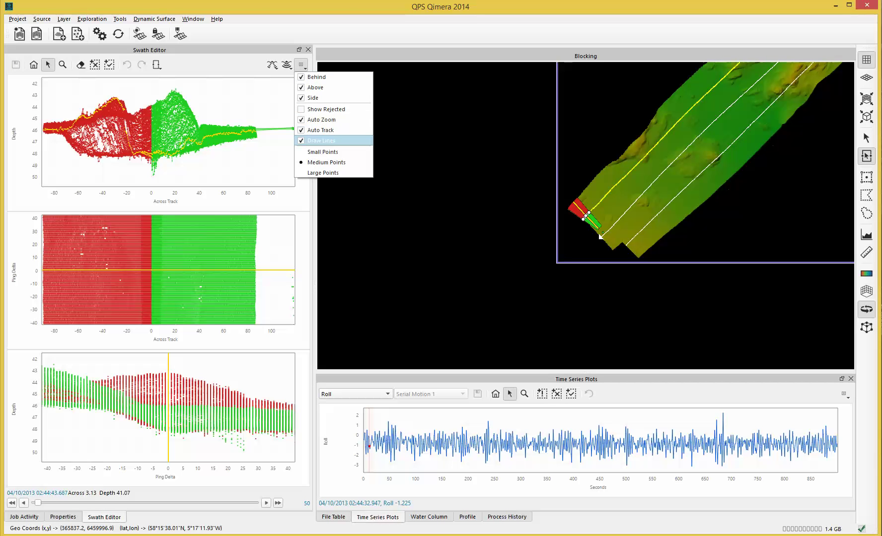
click(321, 140)
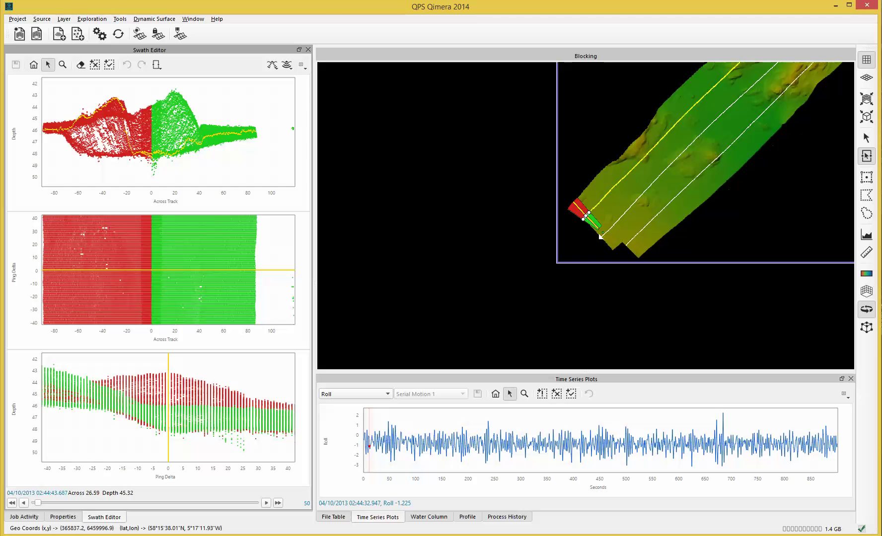
click(301, 65)
click(321, 141)
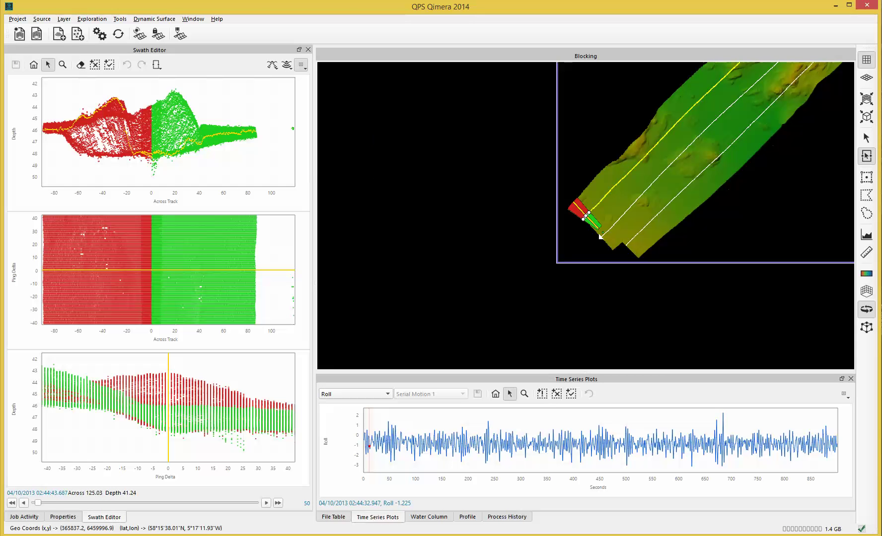
click(301, 65)
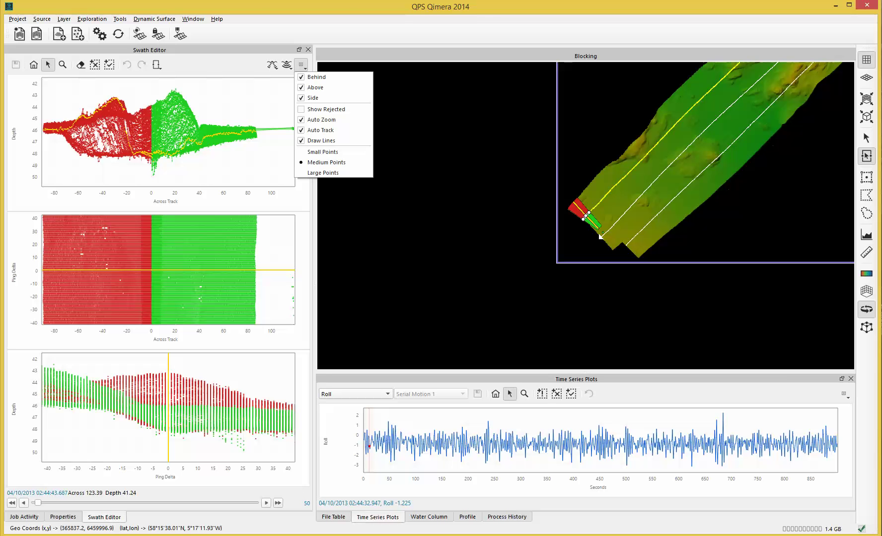
key(Escape)
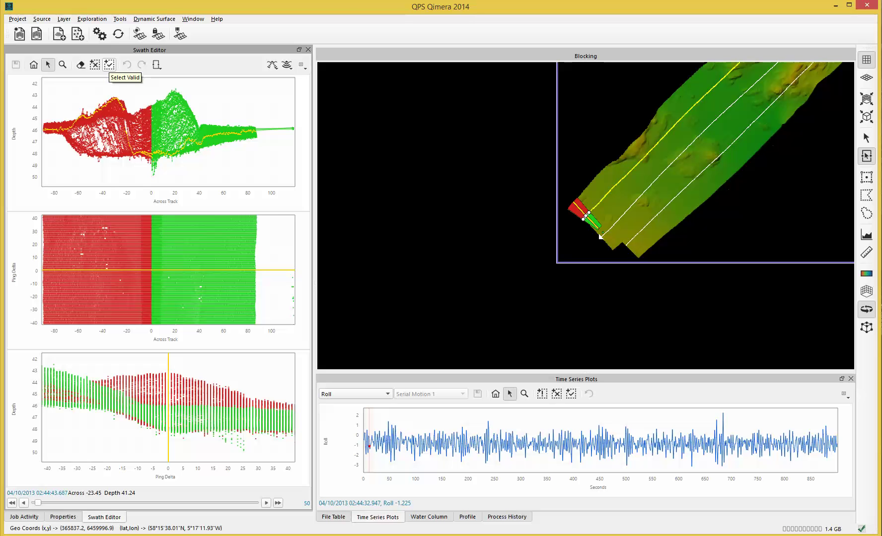
Reject the deep outlier soundings near nadir with a rectangle, and erase the isolated outliers beyond the outer starboard edge in the Behind plot
click(94, 65)
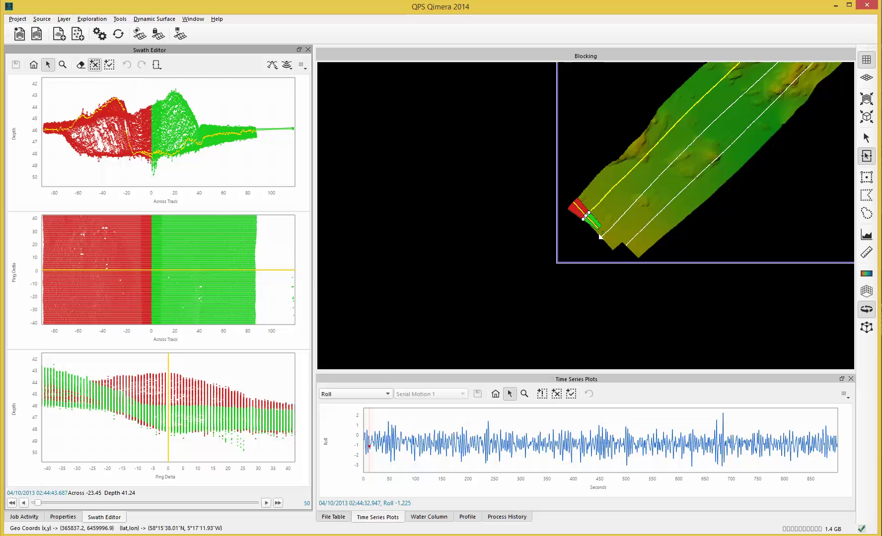
drag(159, 174, 168, 178)
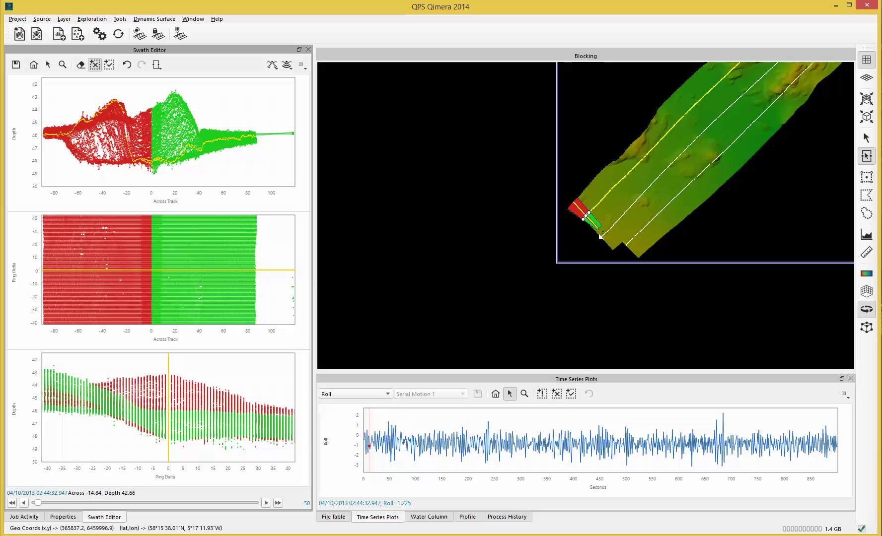
click(80, 64)
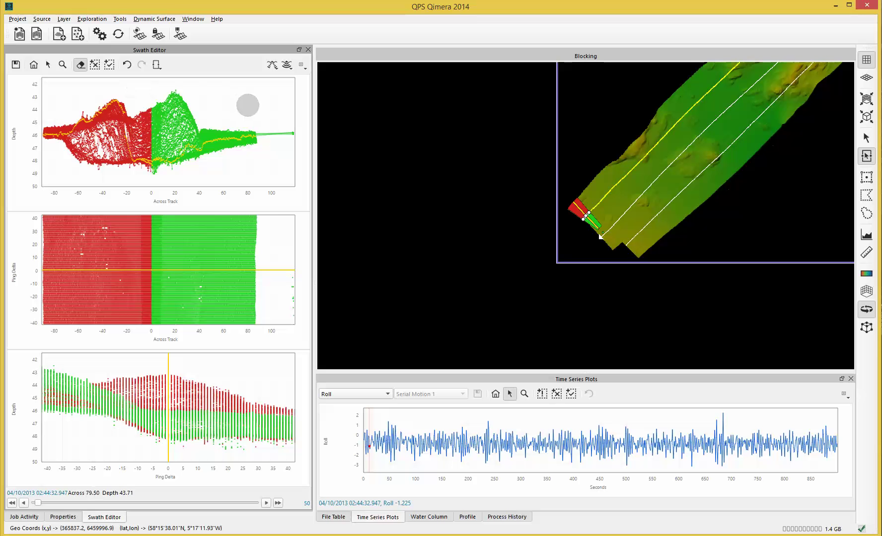
scroll(251, 103, down, 4)
scroll(252, 103, up, 3)
scroll(251, 103, down, 2)
scroll(251, 102, up, 2)
scroll(251, 103, down, 3)
scroll(250, 102, up, 2)
scroll(250, 103, down, 1)
mouse_move(282, 125)
mouse_down()
mouse_move(289, 134)
mouse_move(273, 131)
mouse_up()
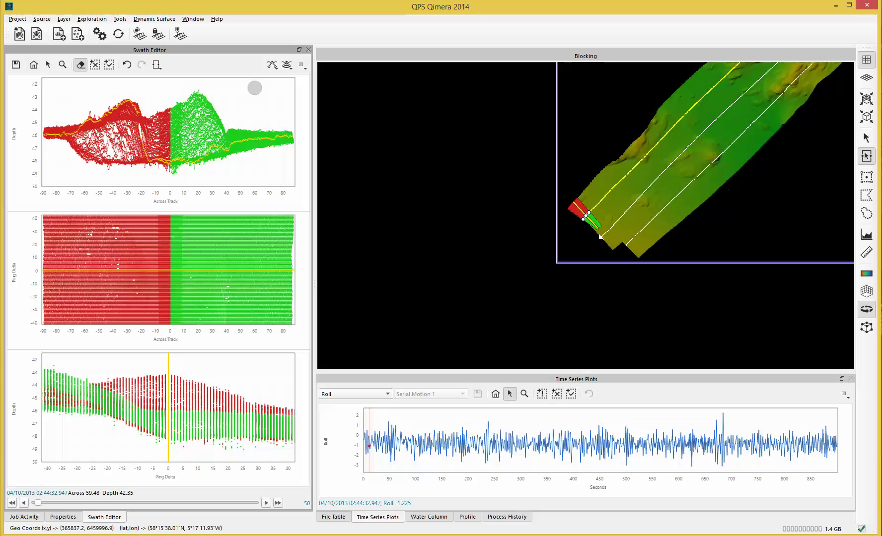
Examine the port and starboard heads and swath sides separately, and return to the full dual-head display
scroll(587, 217, down, 1)
scroll(586, 217, up, 6)
scroll(583, 216, up, 3)
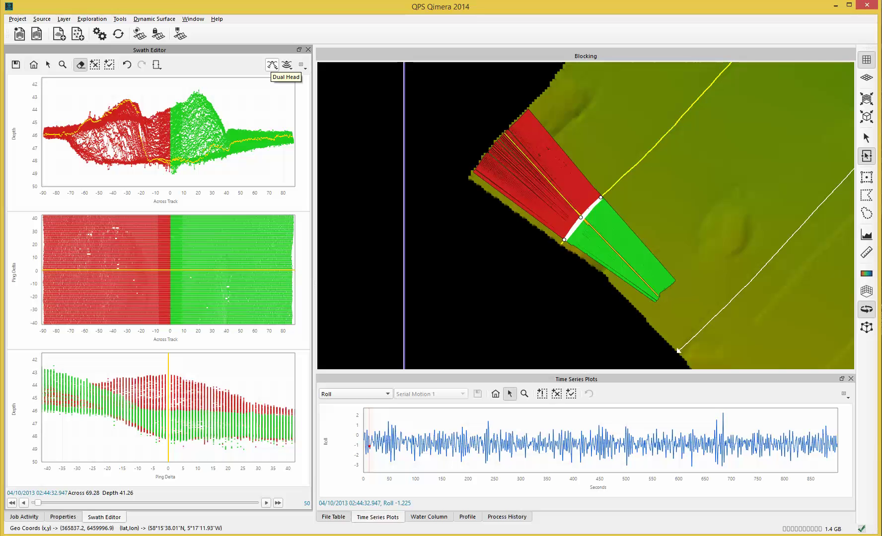
click(272, 65)
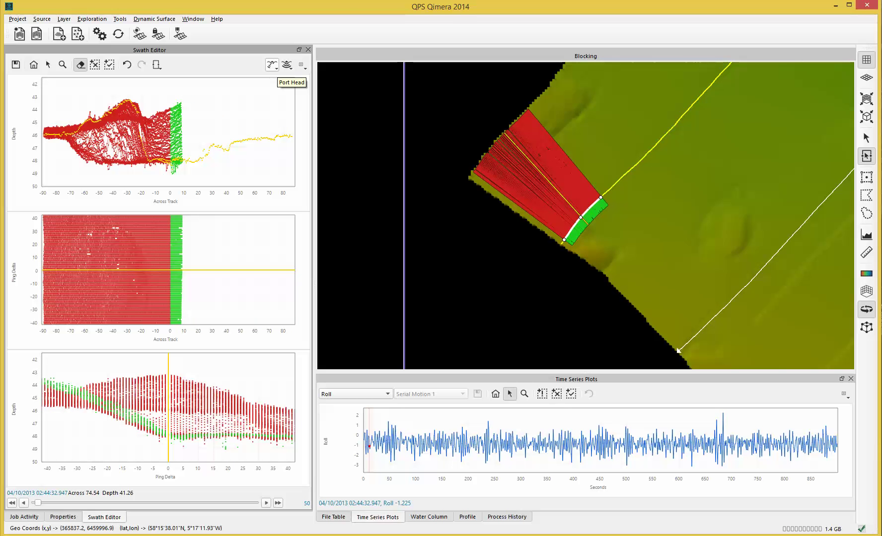
click(272, 65)
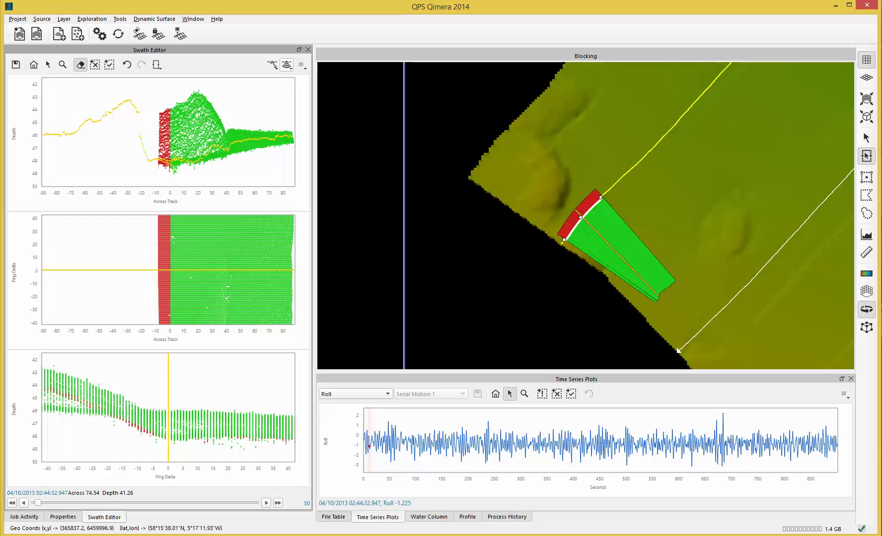
click(287, 65)
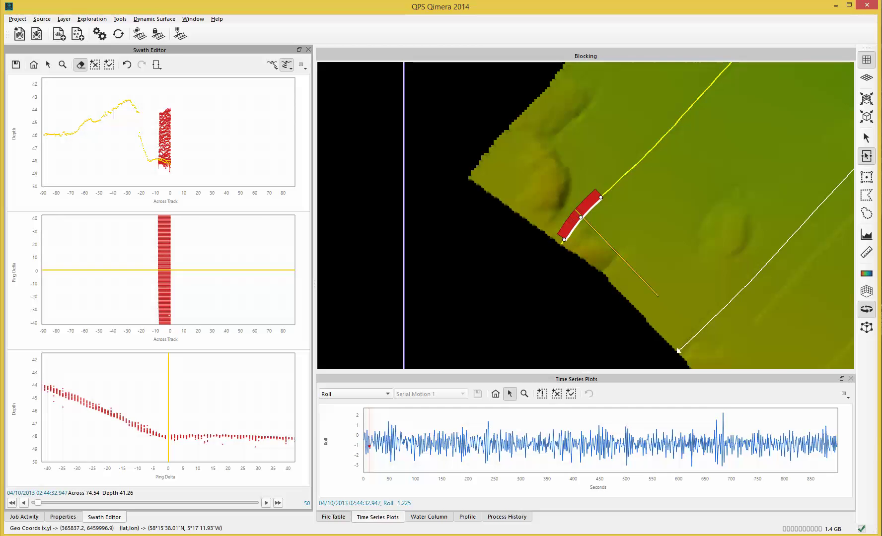
click(287, 65)
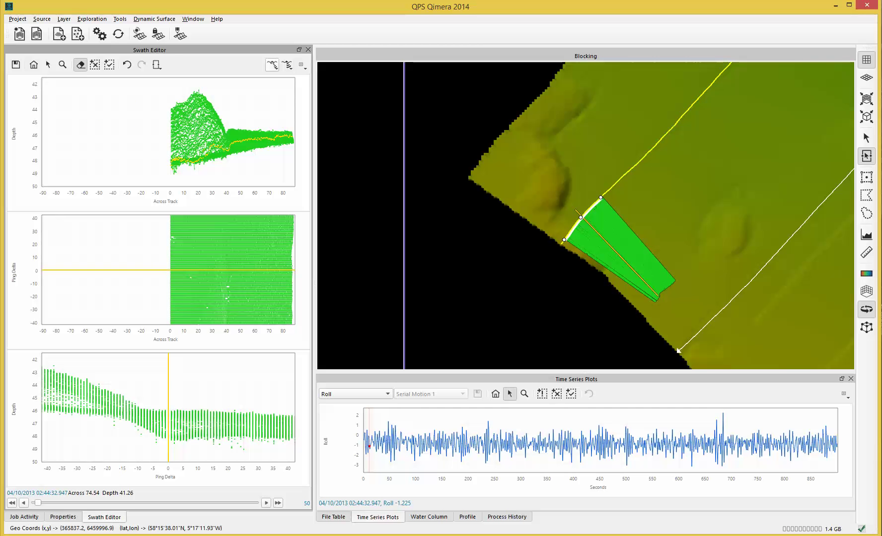
click(272, 65)
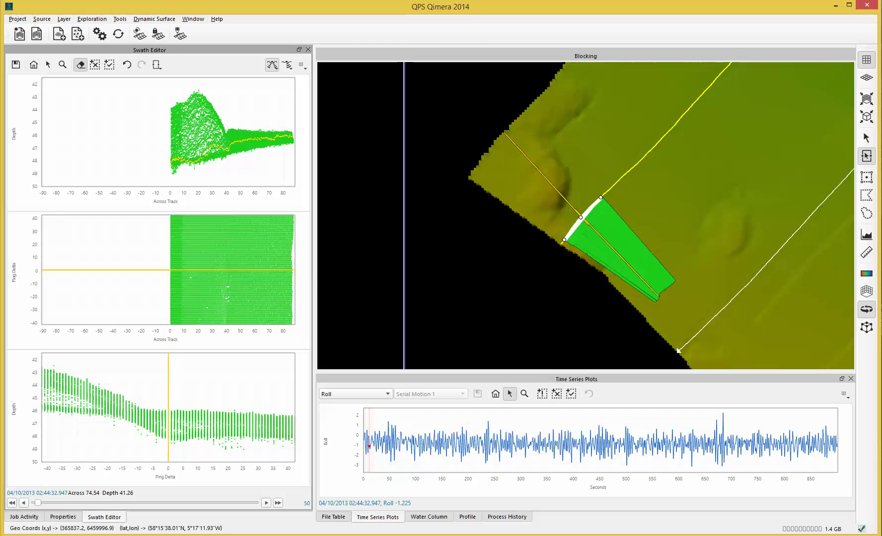
click(272, 65)
click(286, 65)
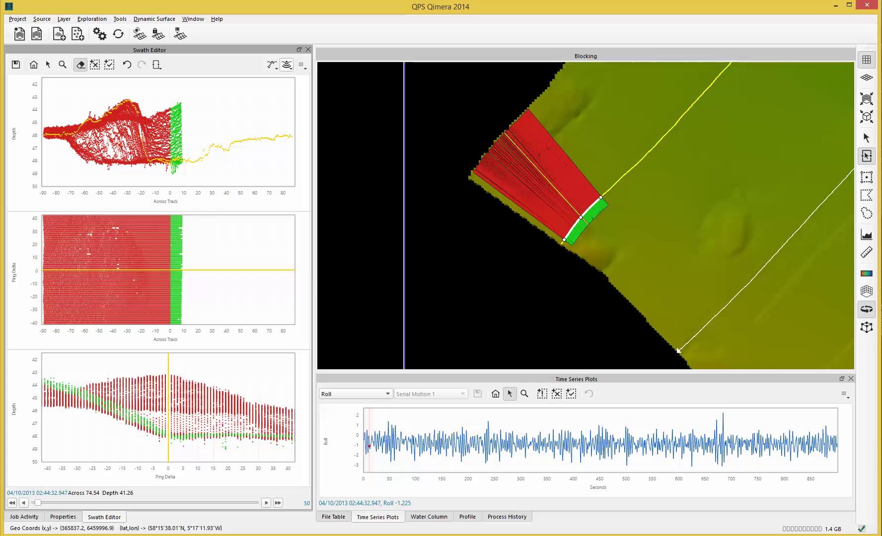
click(272, 64)
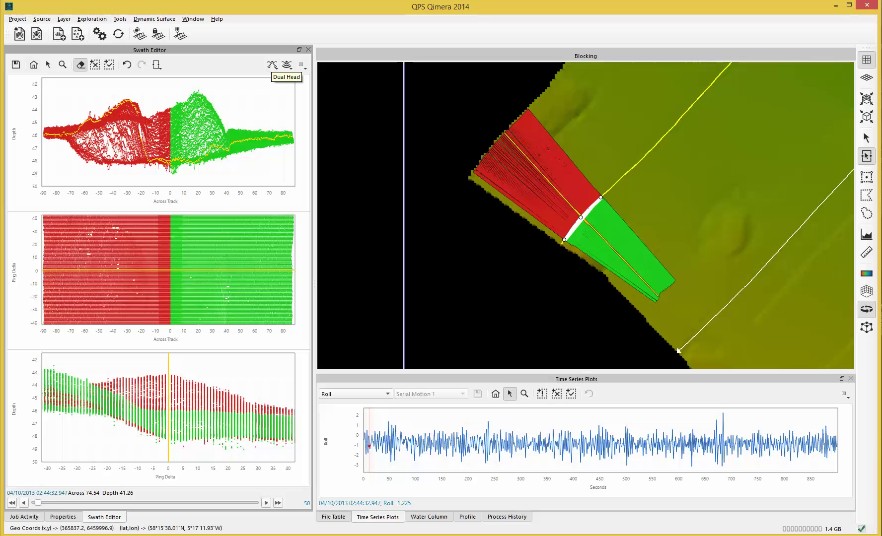
Show the rejected soundings in the swath plots and advance through the next blocks of pings along the line
click(301, 64)
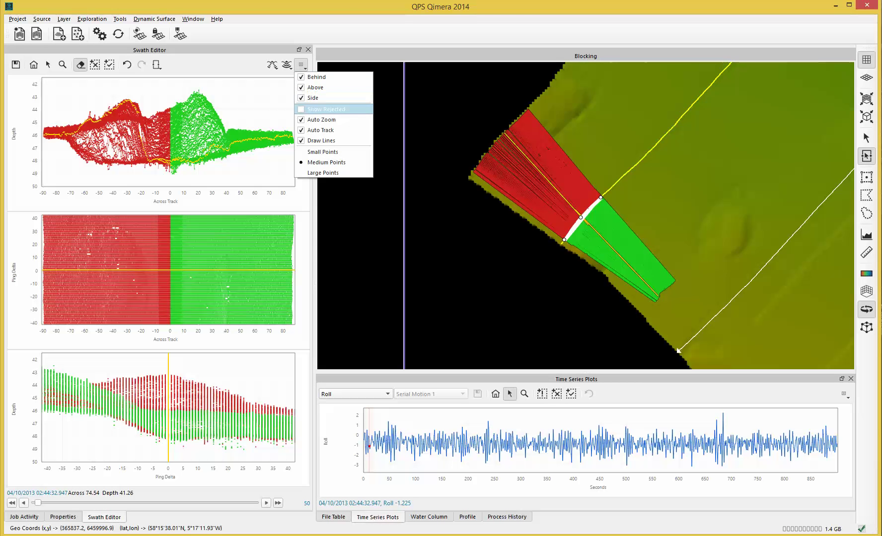
click(326, 109)
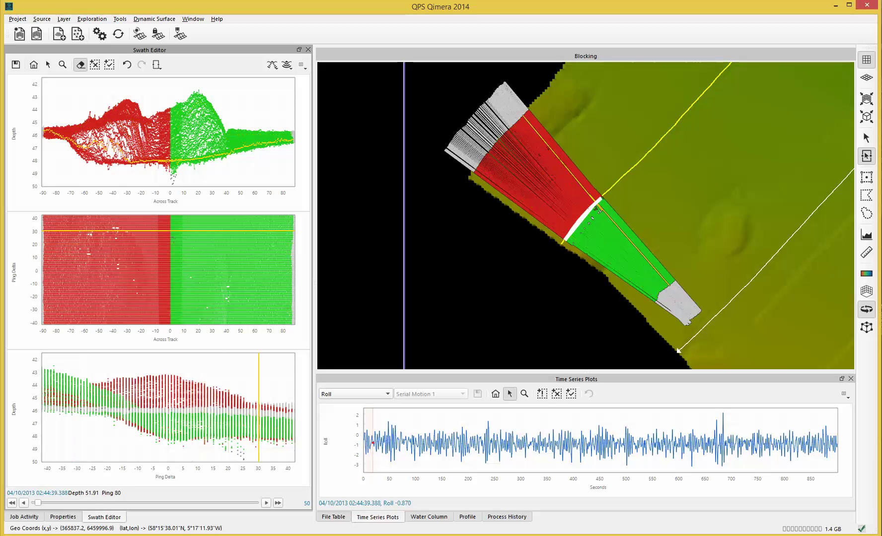
click(278, 503)
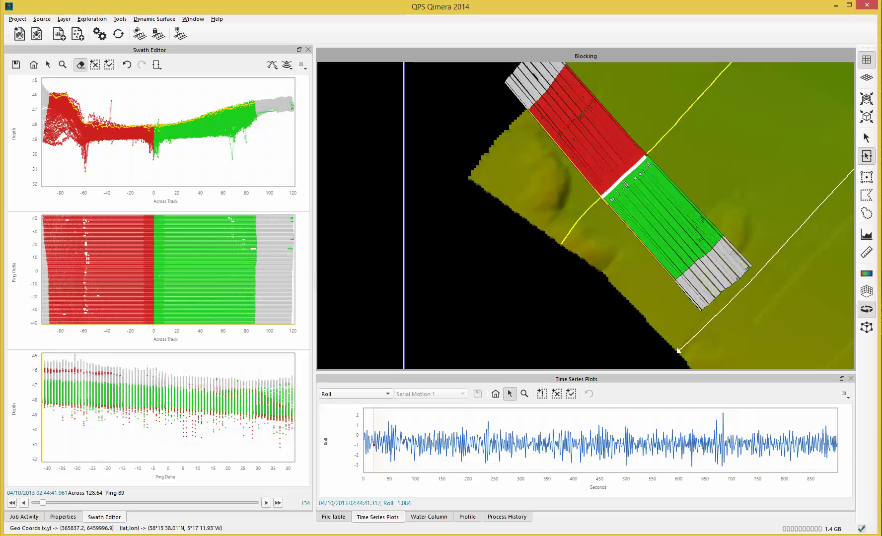
scroll(585, 216, down, 6)
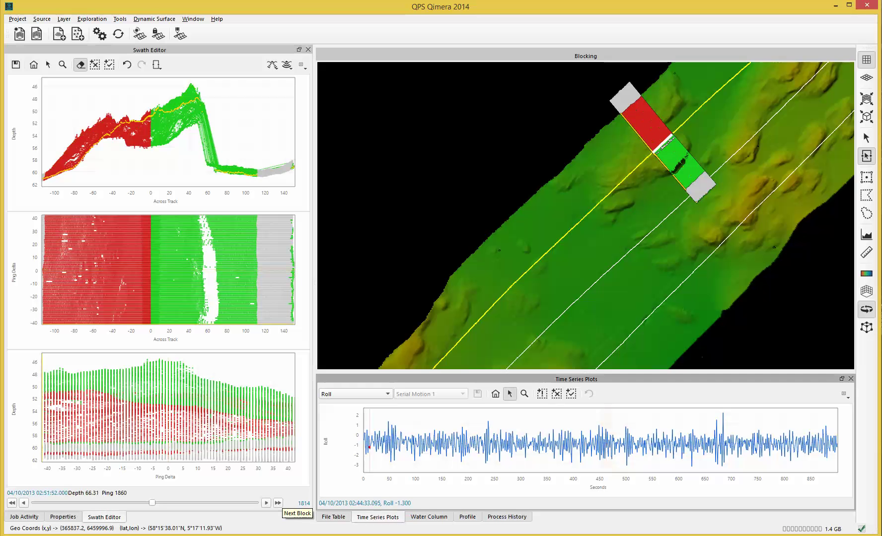
click(279, 503)
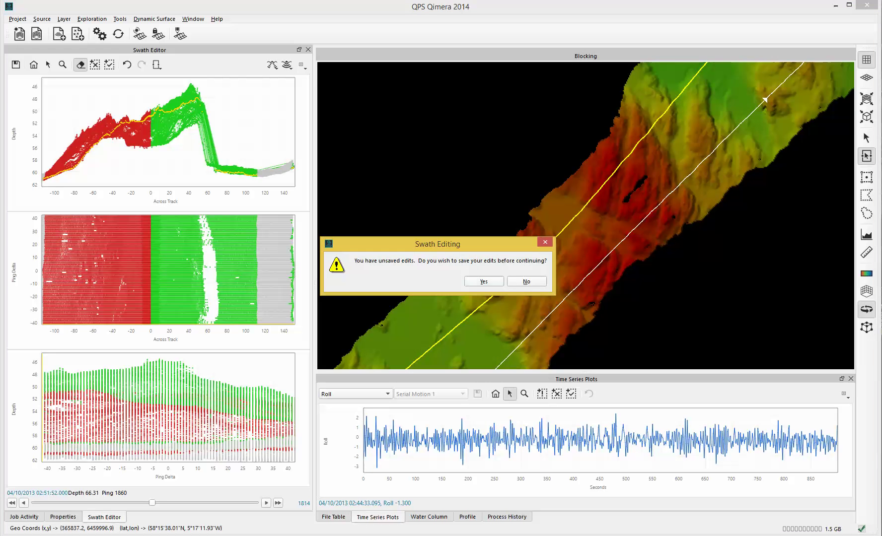
Save the pending edits to load the swath over the shallow red ridge, and show it in a rotated 3D view
key(Return)
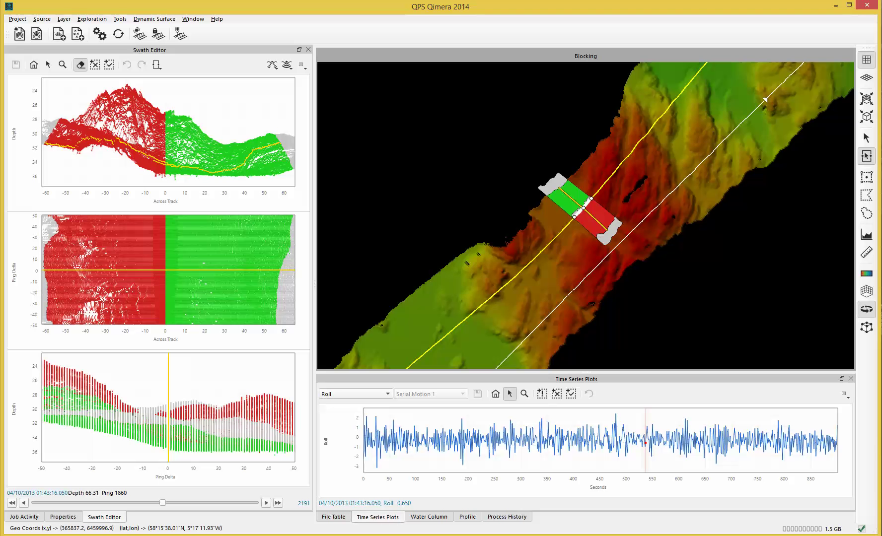
click(866, 77)
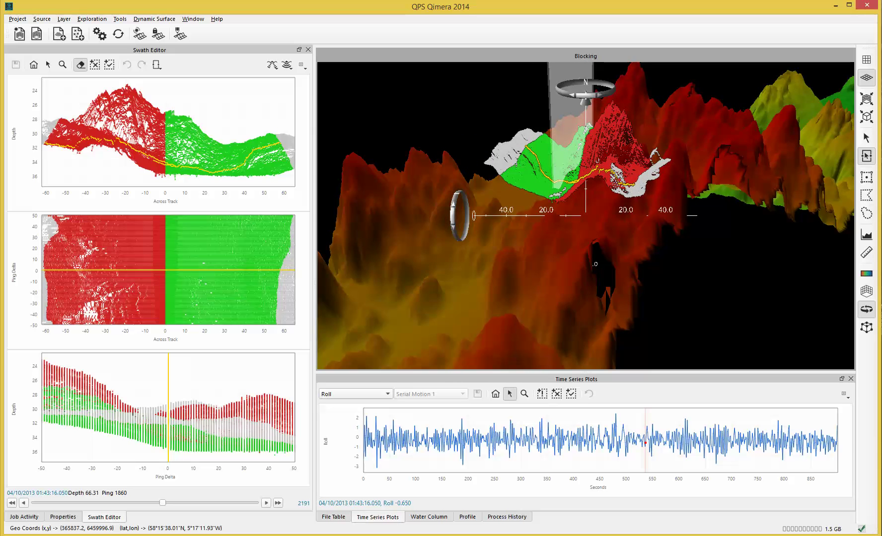
drag(585, 95, 598, 94)
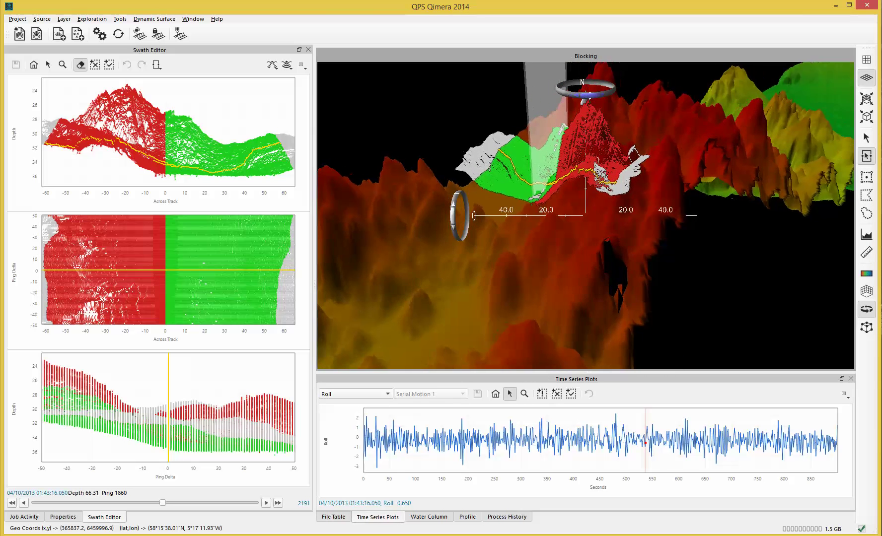